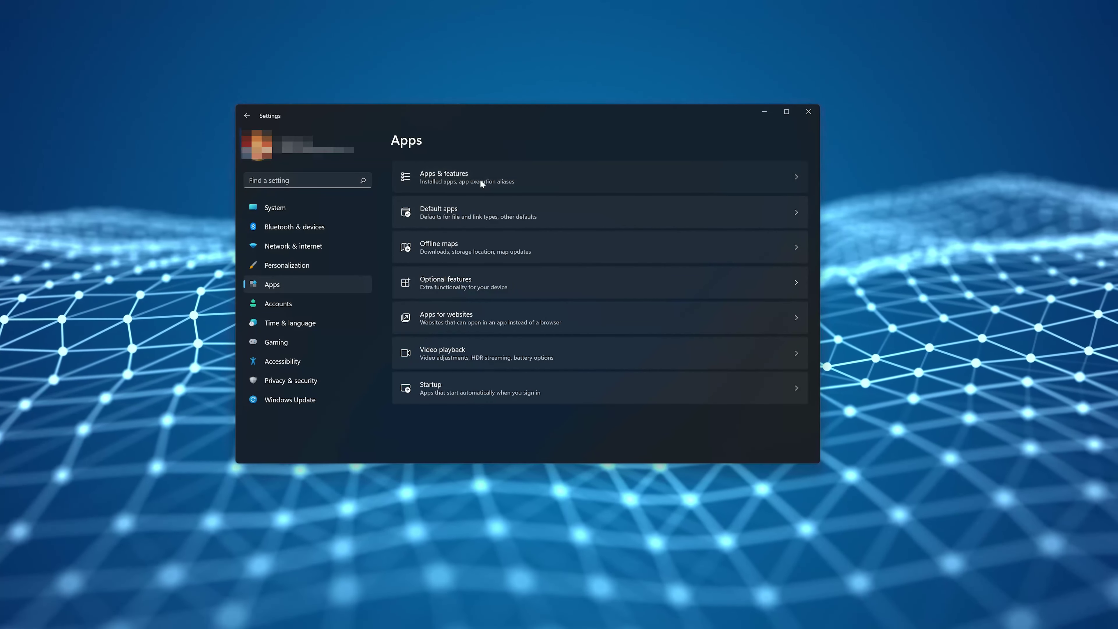
# - Find Windows Subsystem for Android among the installed apps and open its advanced options
pyautogui.click(481, 184)
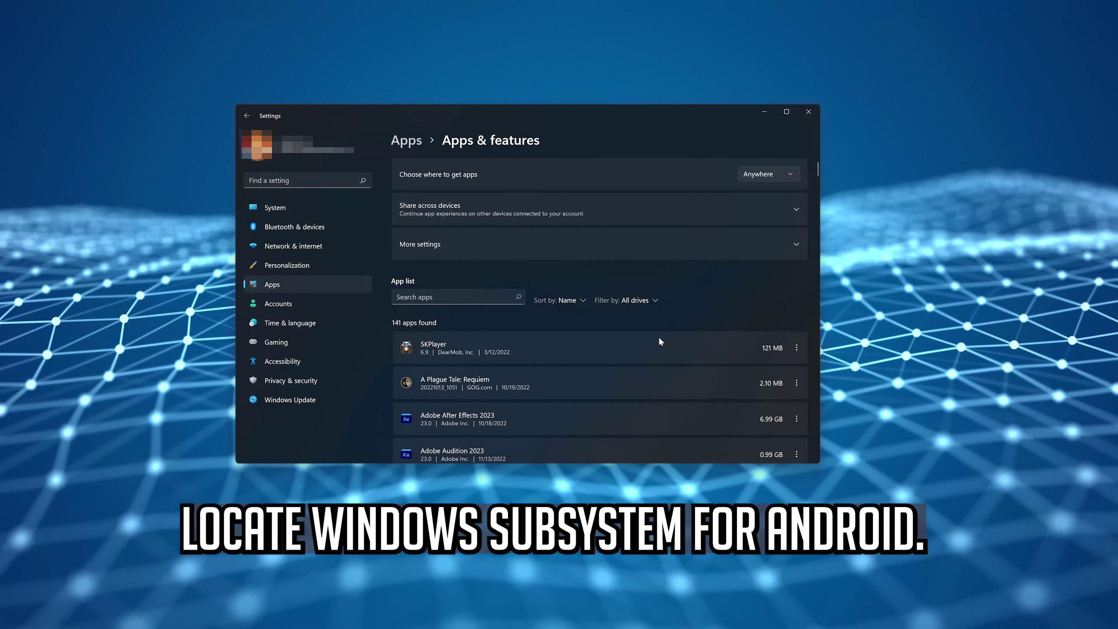
pyautogui.scroll(-20, 660, 342)
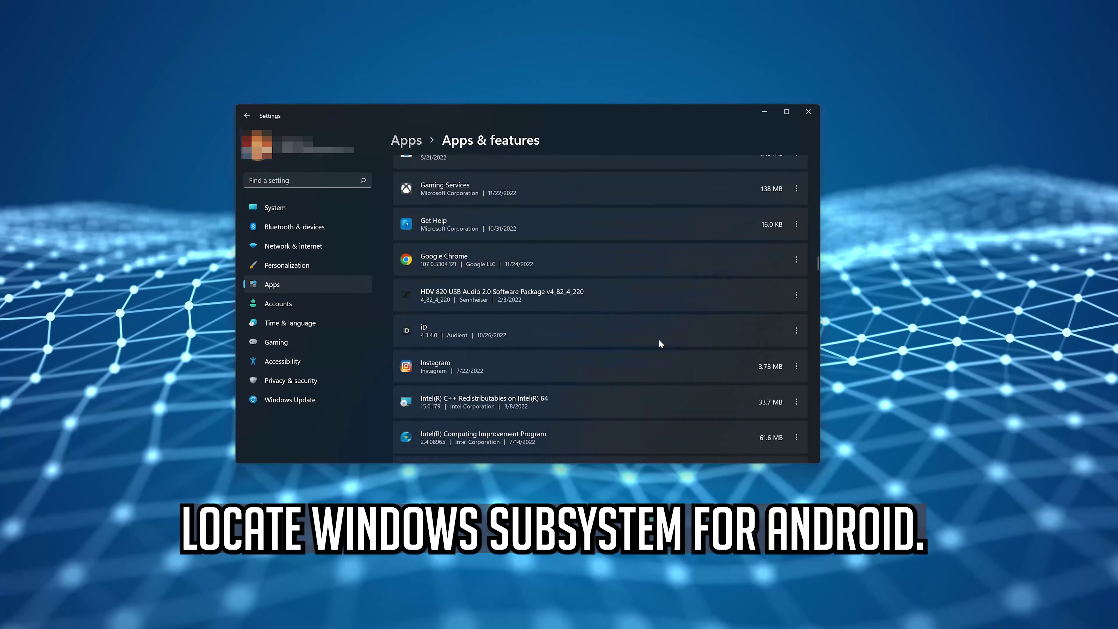
pyautogui.scroll(-20, 659, 340)
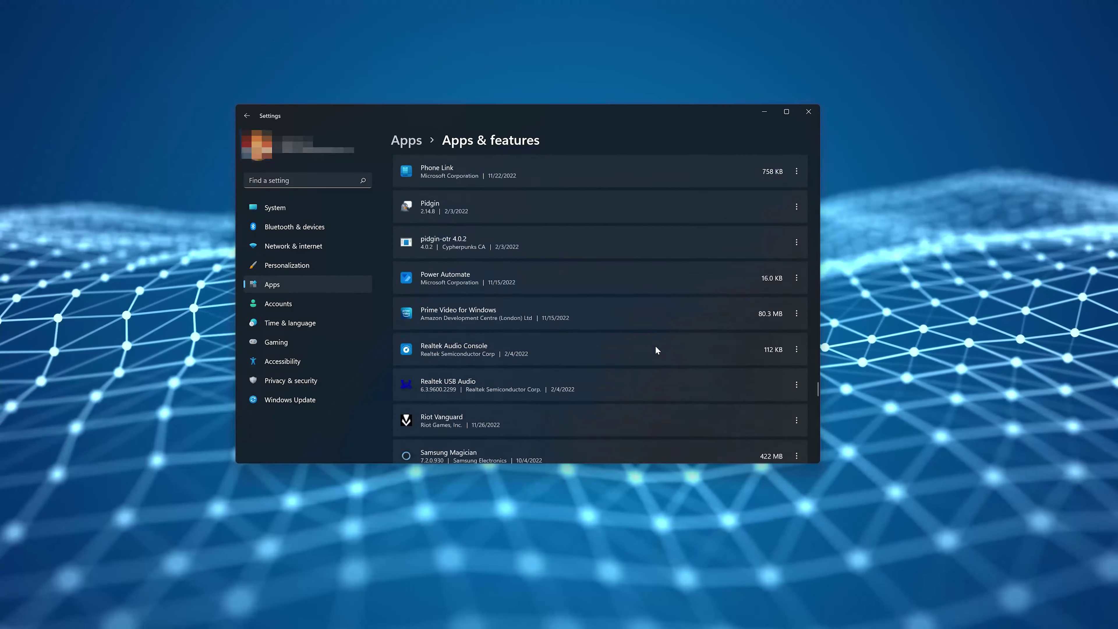
pyautogui.scroll(-20, 656, 350)
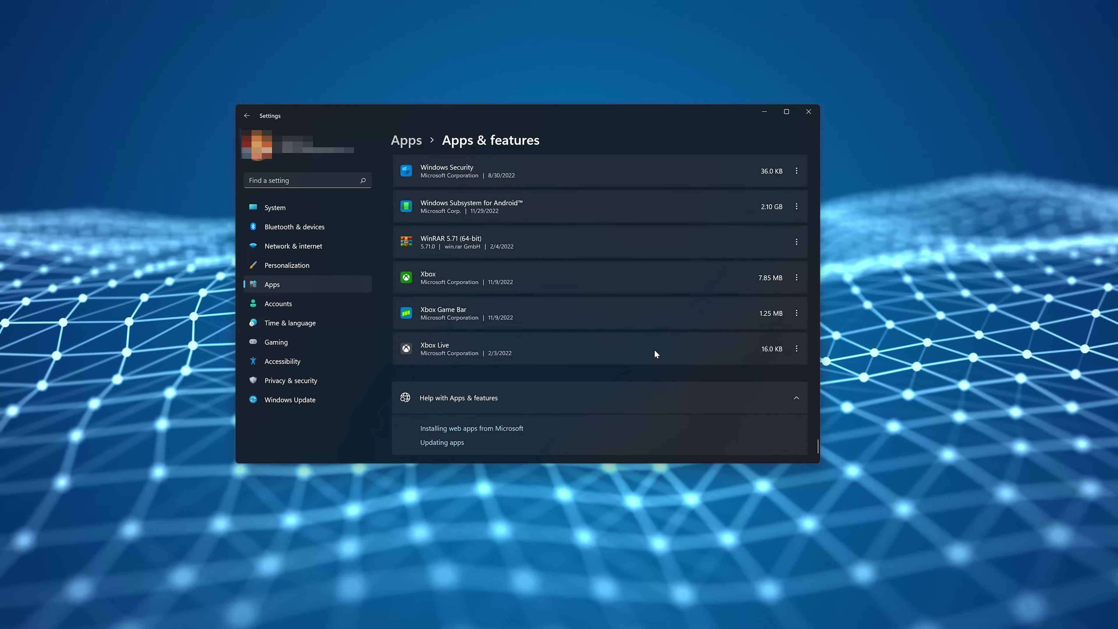
pyautogui.scroll(1, 654, 349)
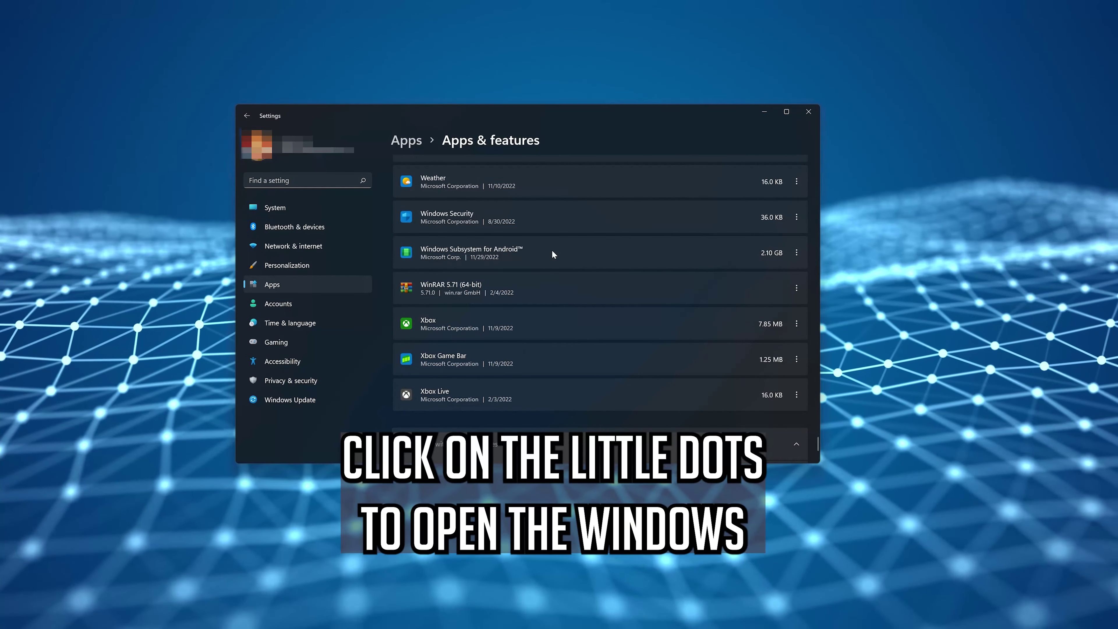
pyautogui.click(797, 254)
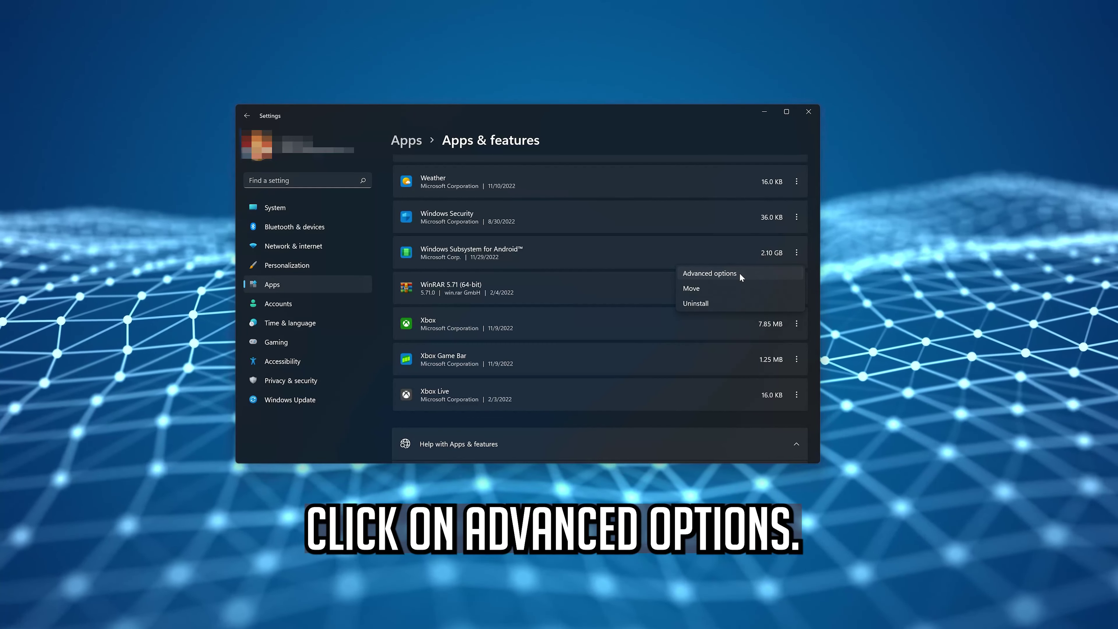
pyautogui.click(739, 273)
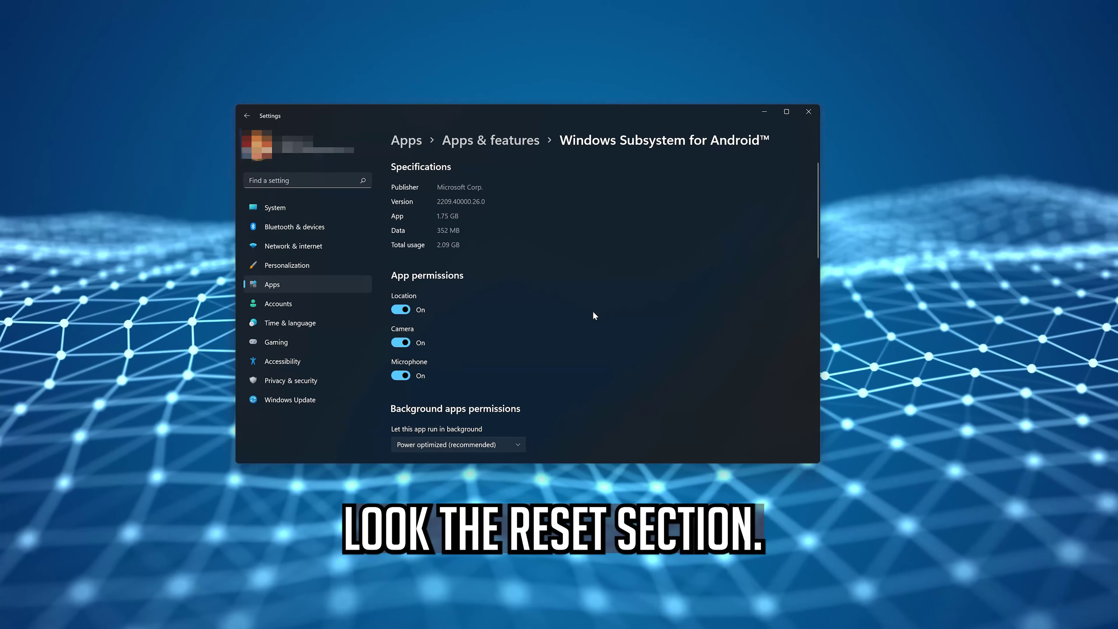
# - Repair Windows Subsystem for Android and reset it, confirming deletion of its app data
pyautogui.scroll(-10, 593, 312)
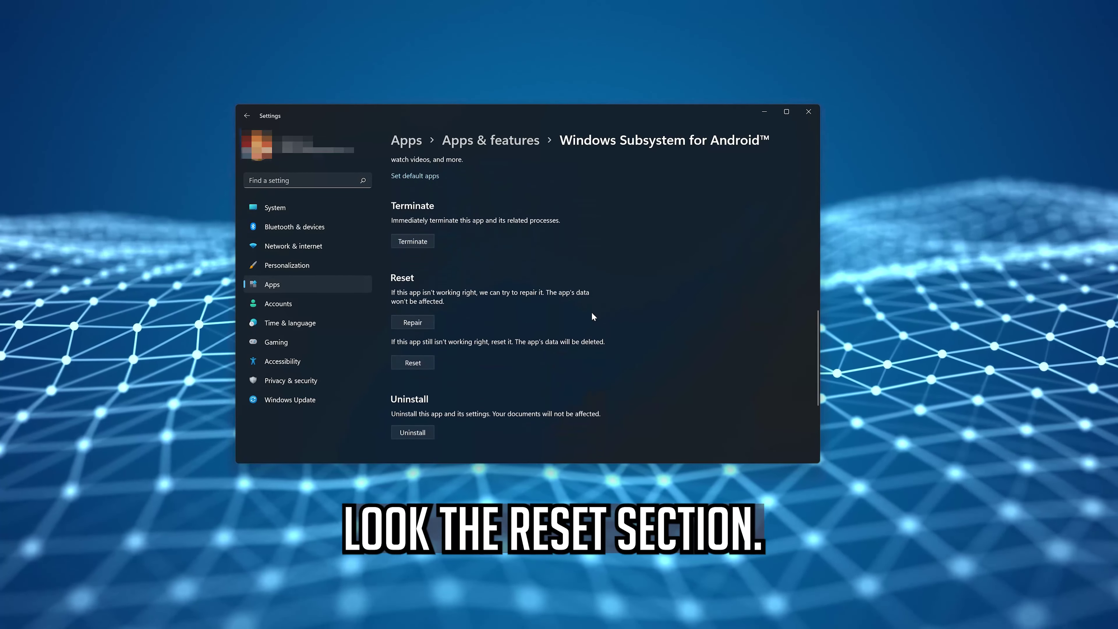
pyautogui.scroll(-1, 591, 312)
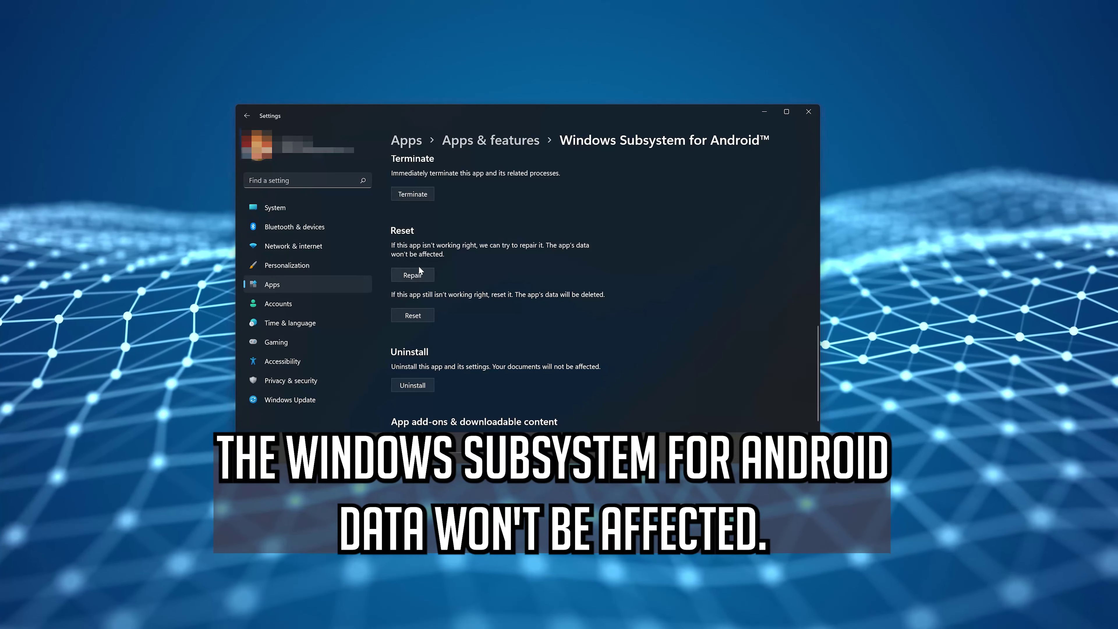
pyautogui.click(414, 276)
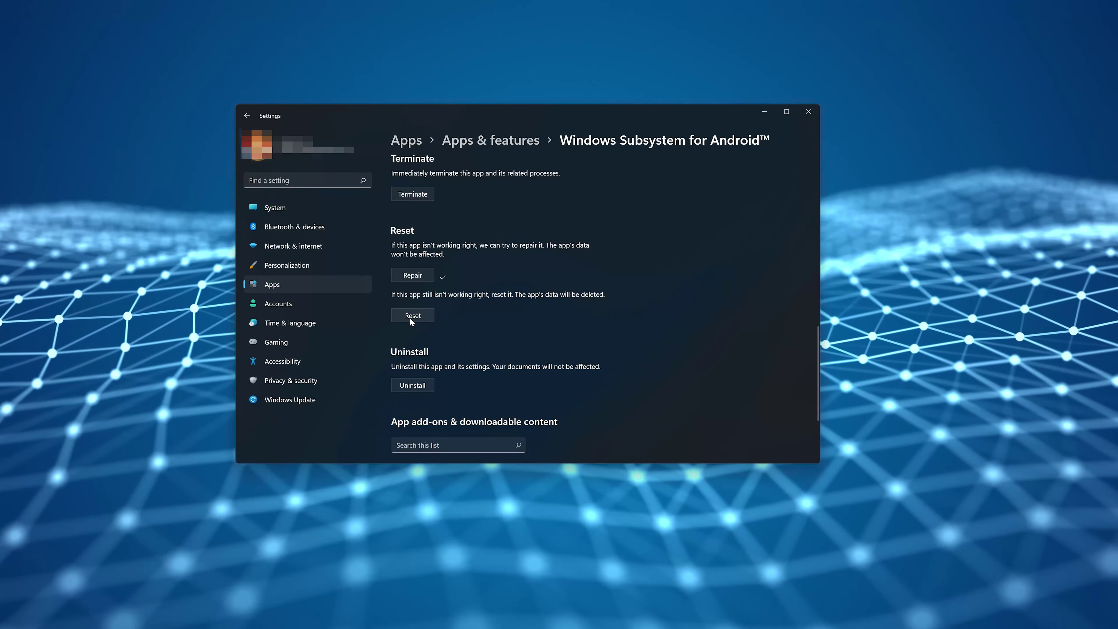
pyautogui.click(410, 318)
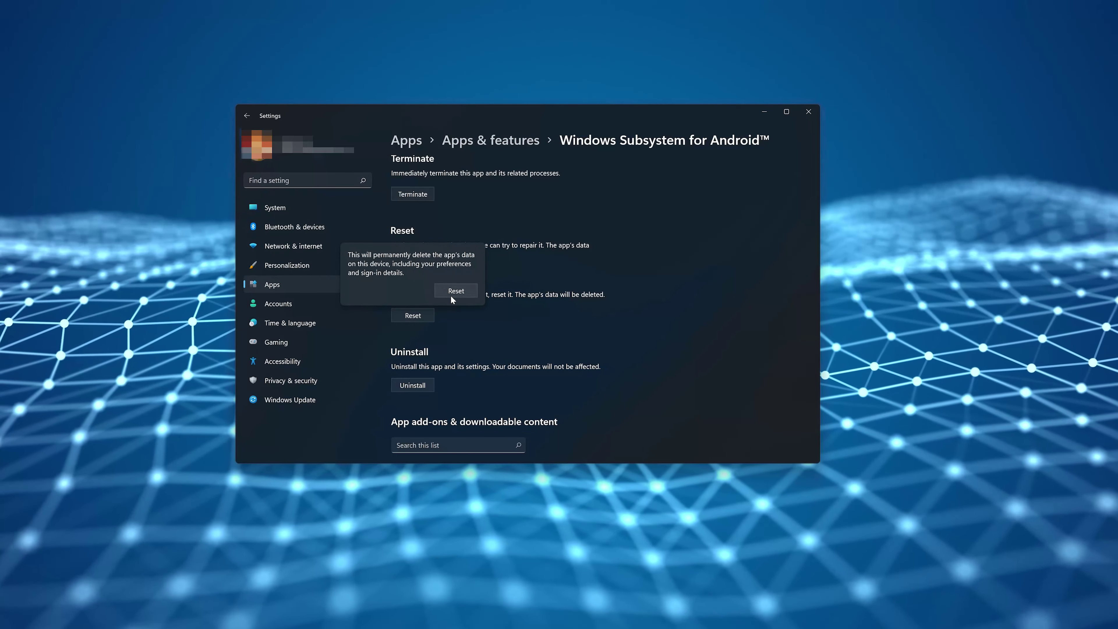
pyautogui.click(454, 292)
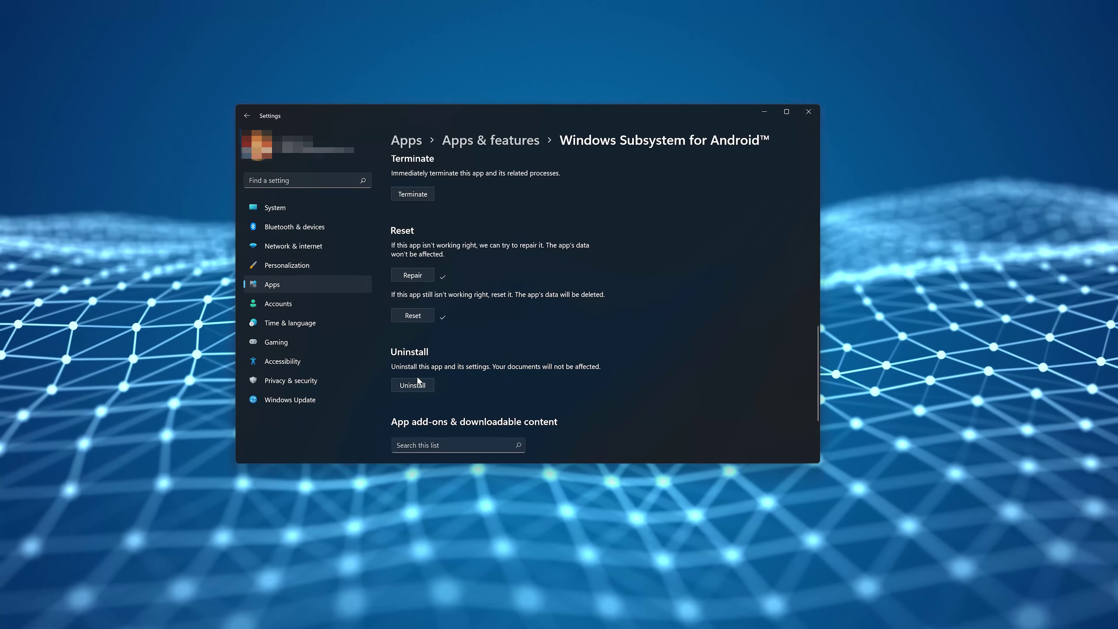
# - Uninstall Windows Subsystem for Android together with its related info
pyautogui.click(410, 387)
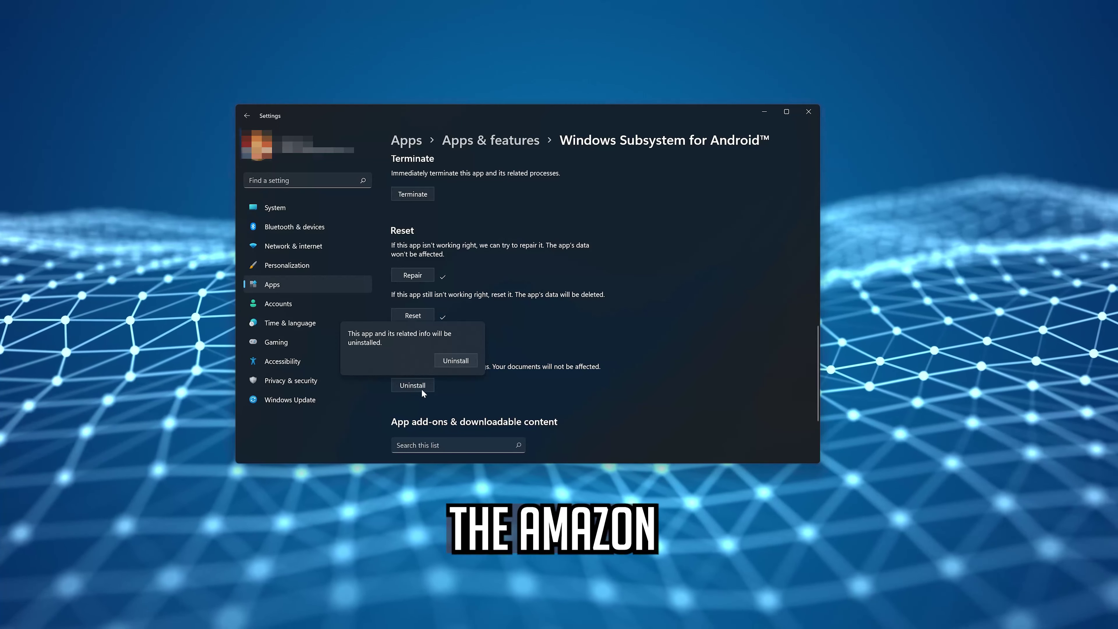
pyautogui.click(452, 364)
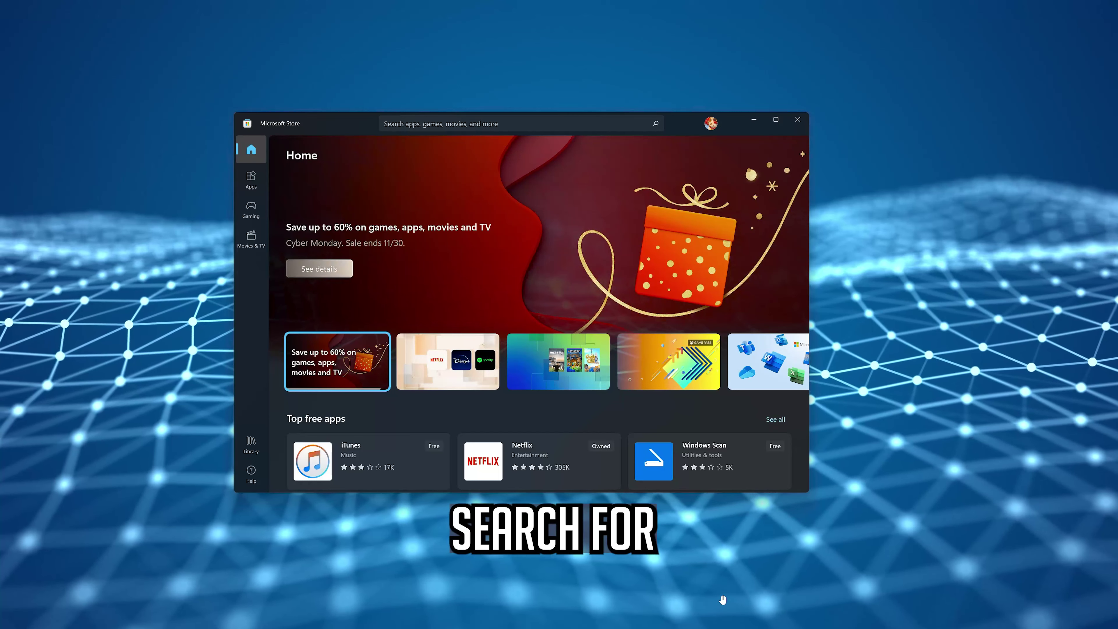
# - In Microsoft Store, search for "amazon appstore" and open the Amazon Appstore app page
pyautogui.hotkey('ctrl', 'f')
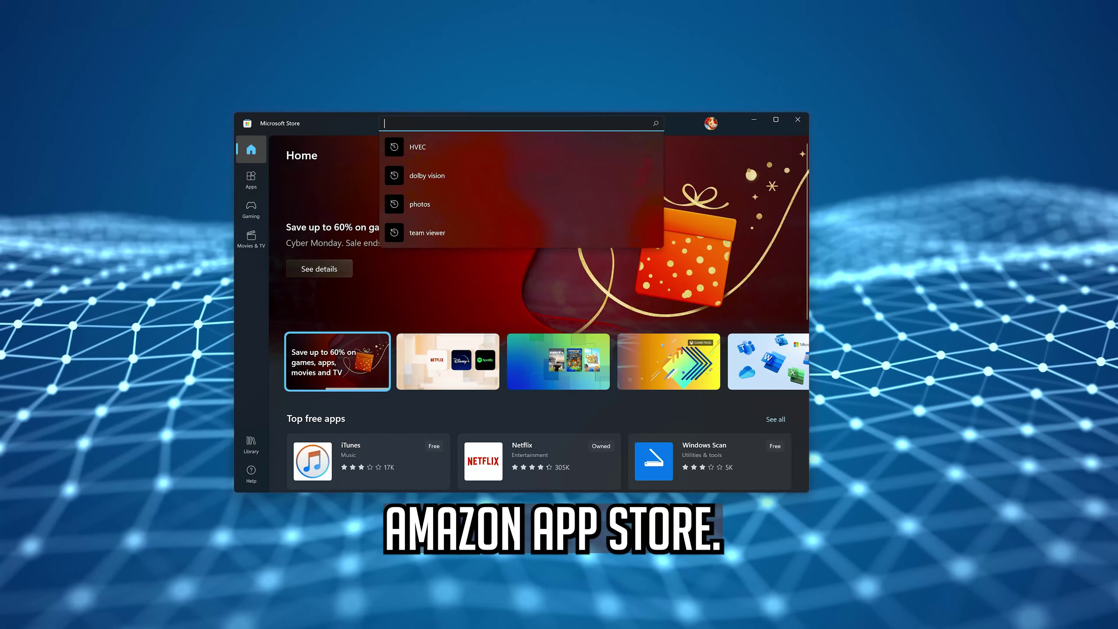
pyautogui.write('amazon')
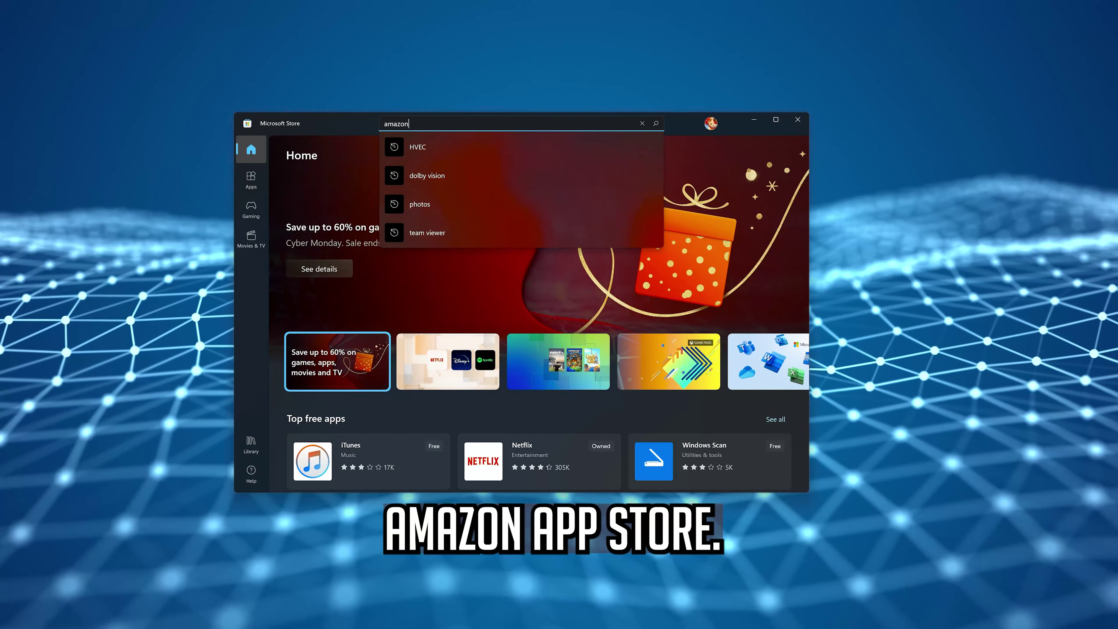
pyautogui.write(' appstore')
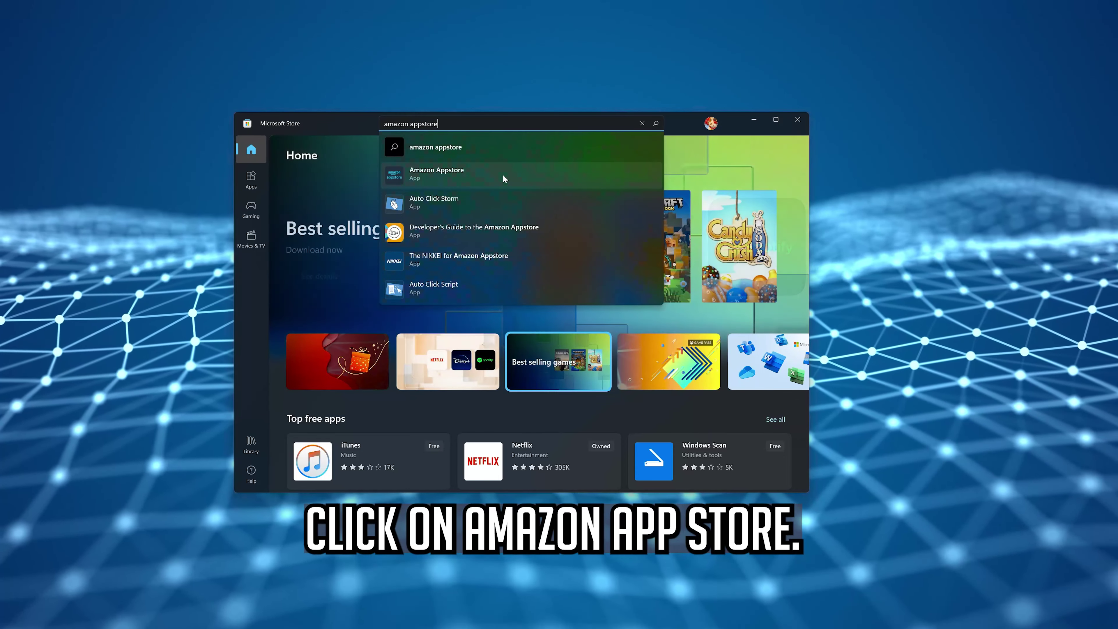
pyautogui.click(503, 176)
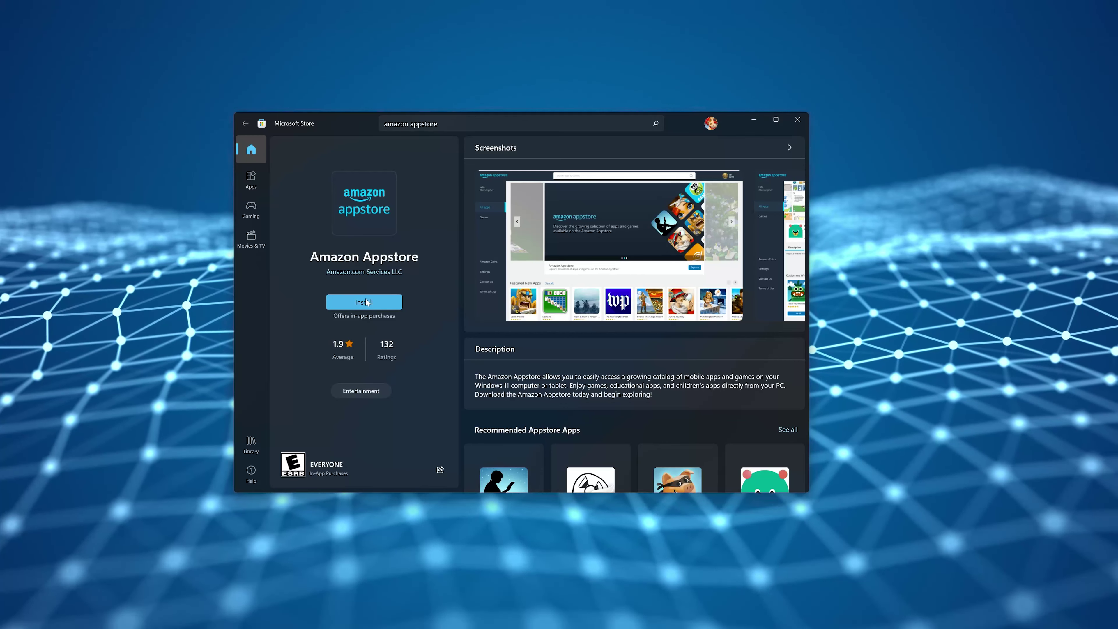
# - Install Amazon Appstore with virtualization and the Windows Subsystem for Android download, restarting the PC to complete the setup
pyautogui.click(365, 298)
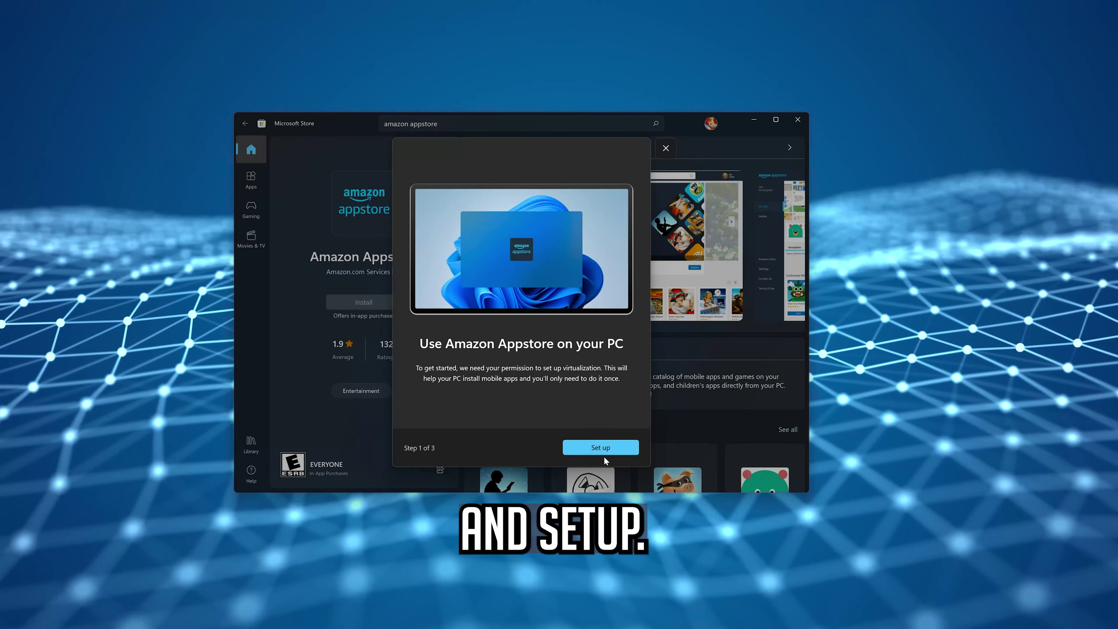
pyautogui.click(605, 448)
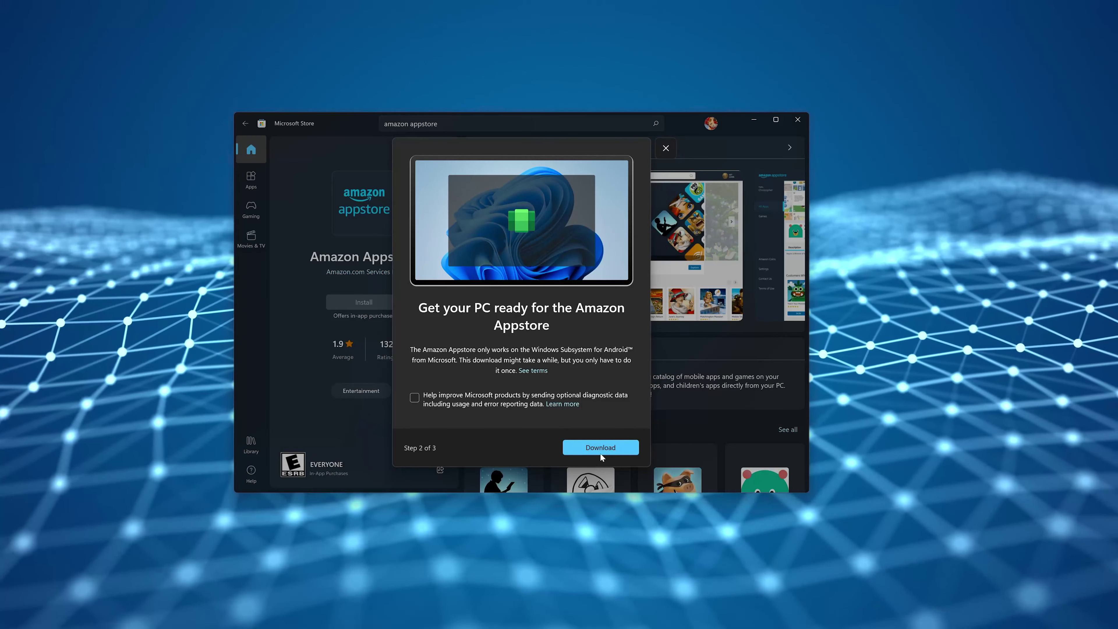
pyautogui.click(598, 452)
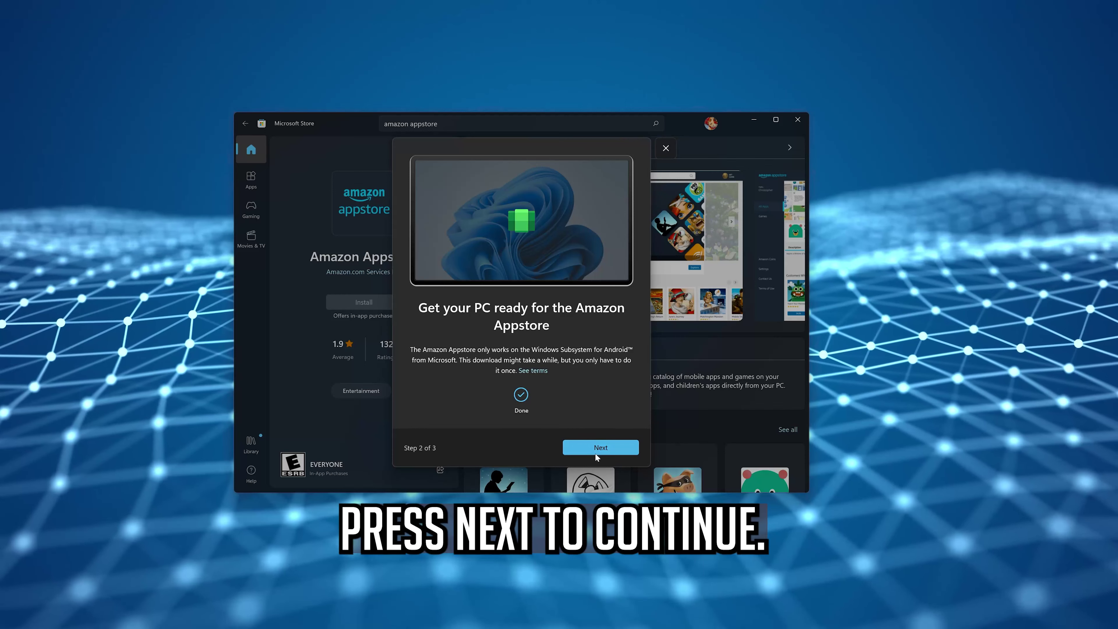
pyautogui.click(594, 452)
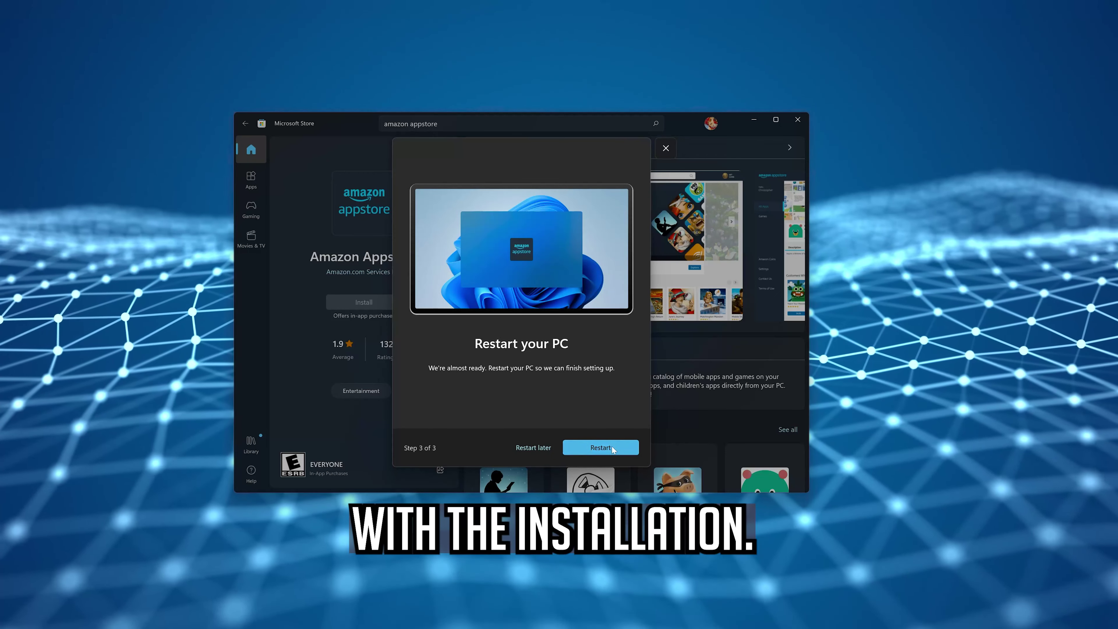
pyautogui.click(611, 447)
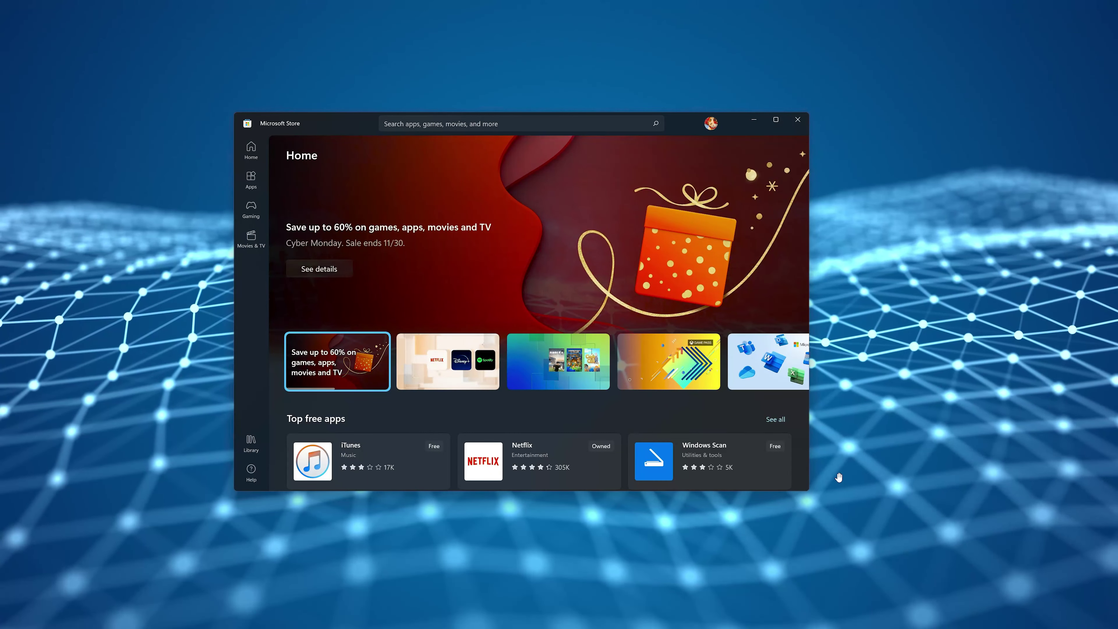
# - Search the store for "amazon appstore" again after the restart and open the Amazon Appstore page
pyautogui.click(441, 124)
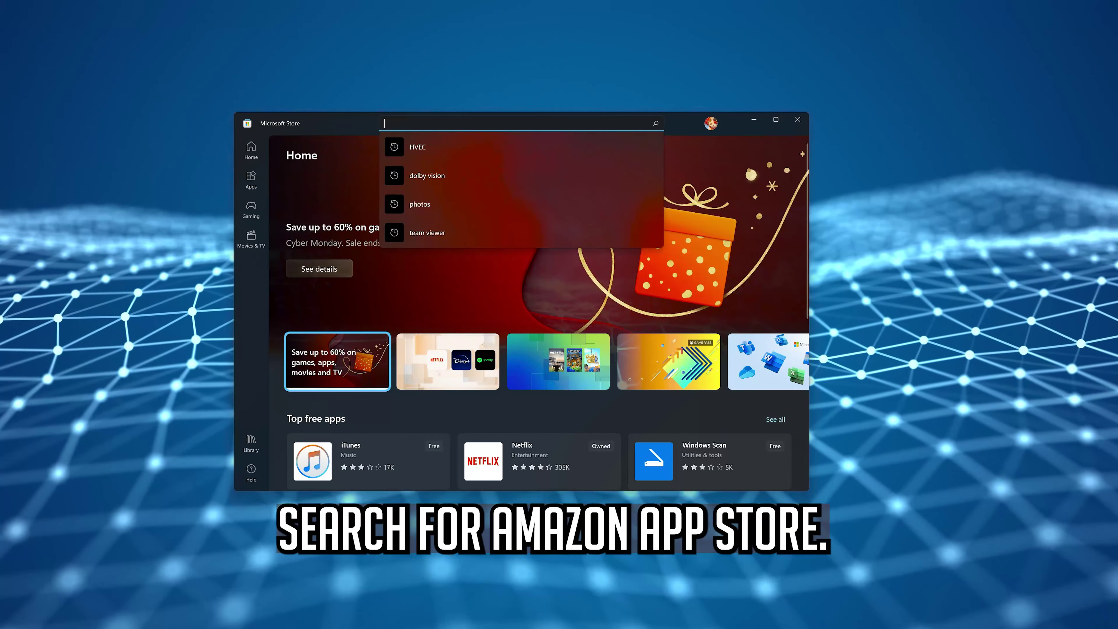
pyautogui.write('amazon app')
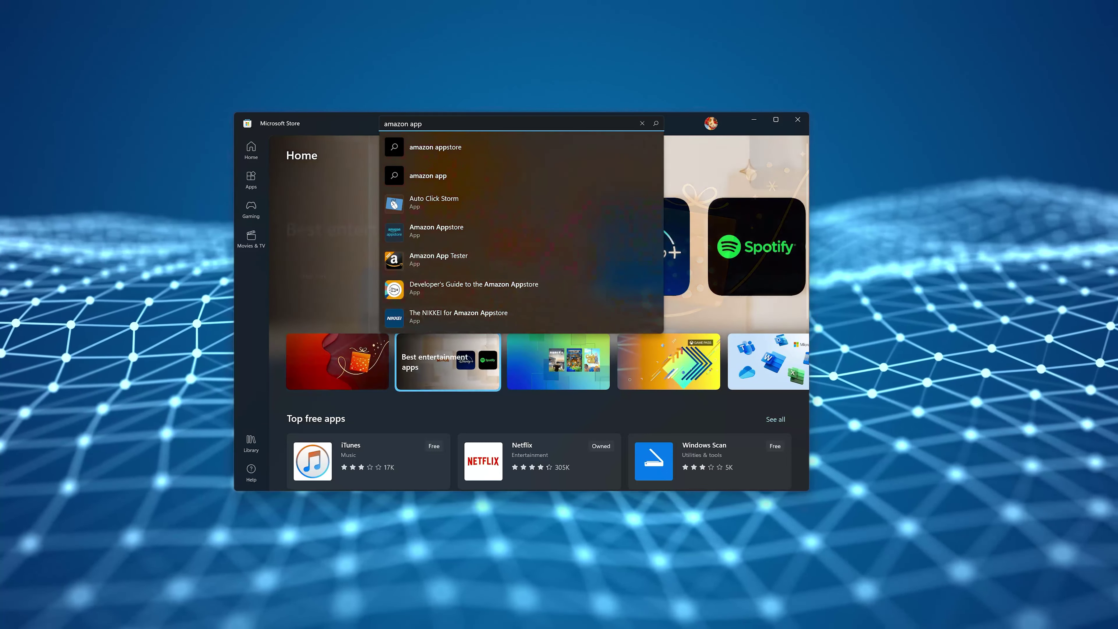
pyautogui.write('store')
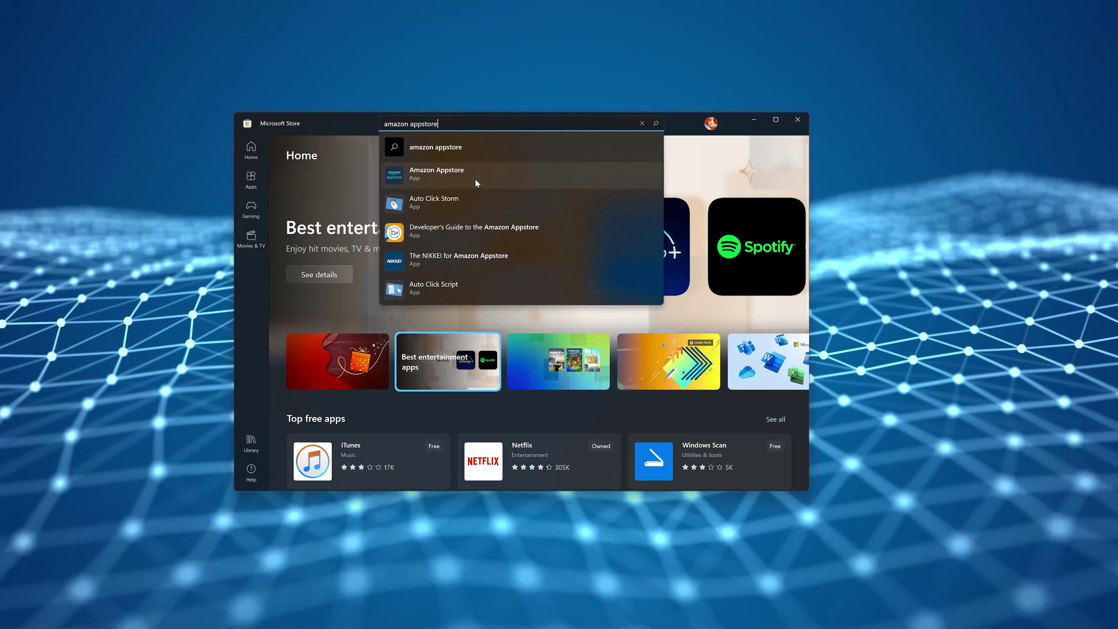
pyautogui.click(484, 178)
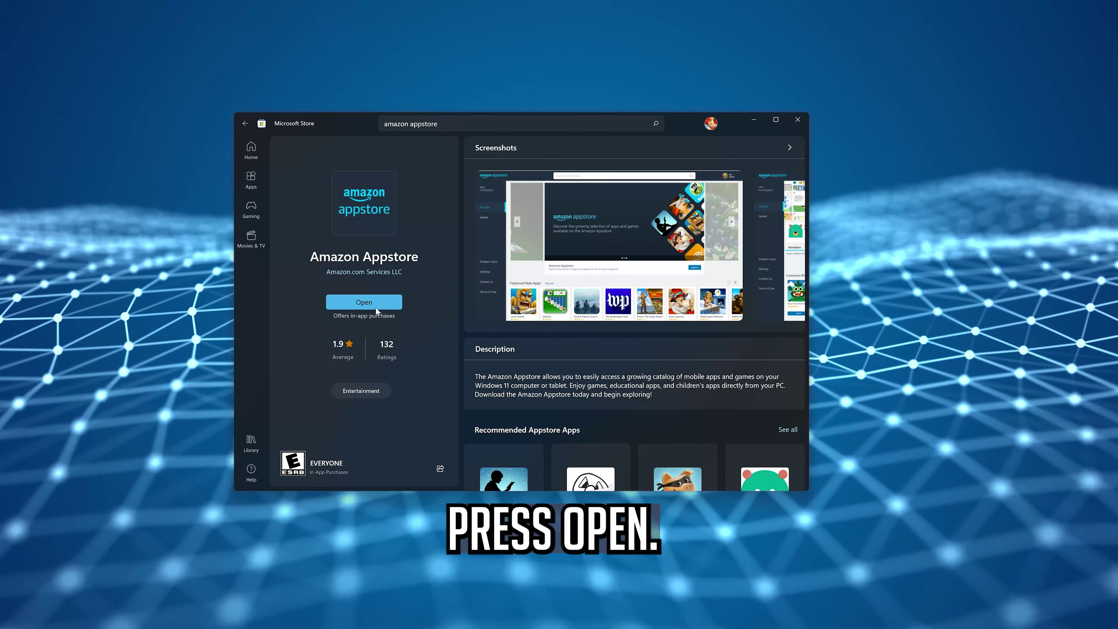
# - Launch Amazon Appstore through its remaining setup dialog, and close its sign-in window
pyautogui.click(376, 304)
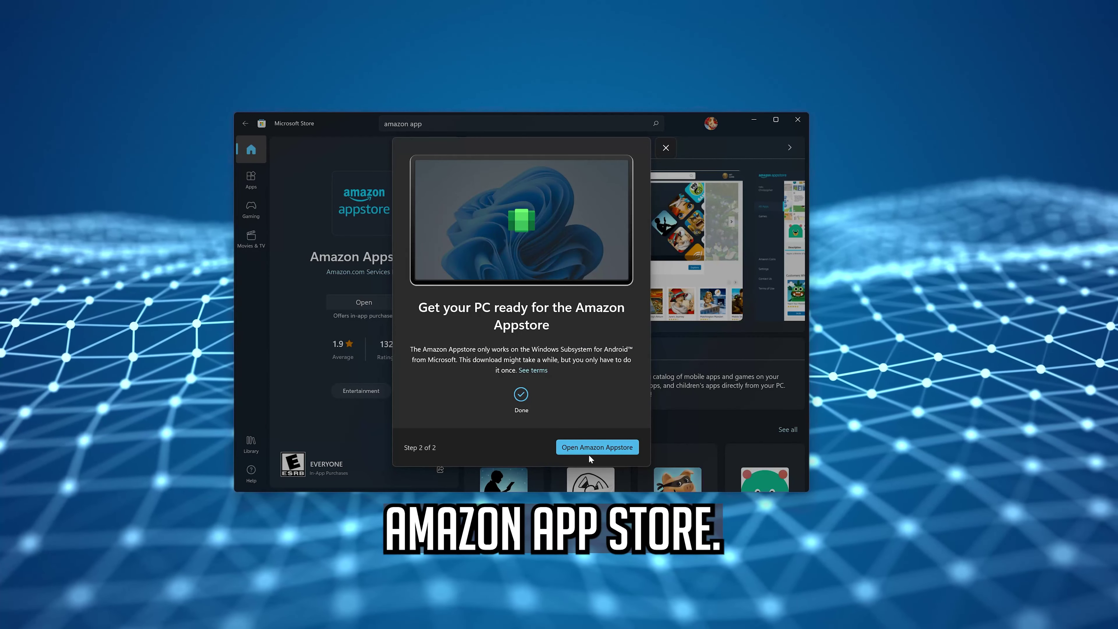
pyautogui.click(597, 448)
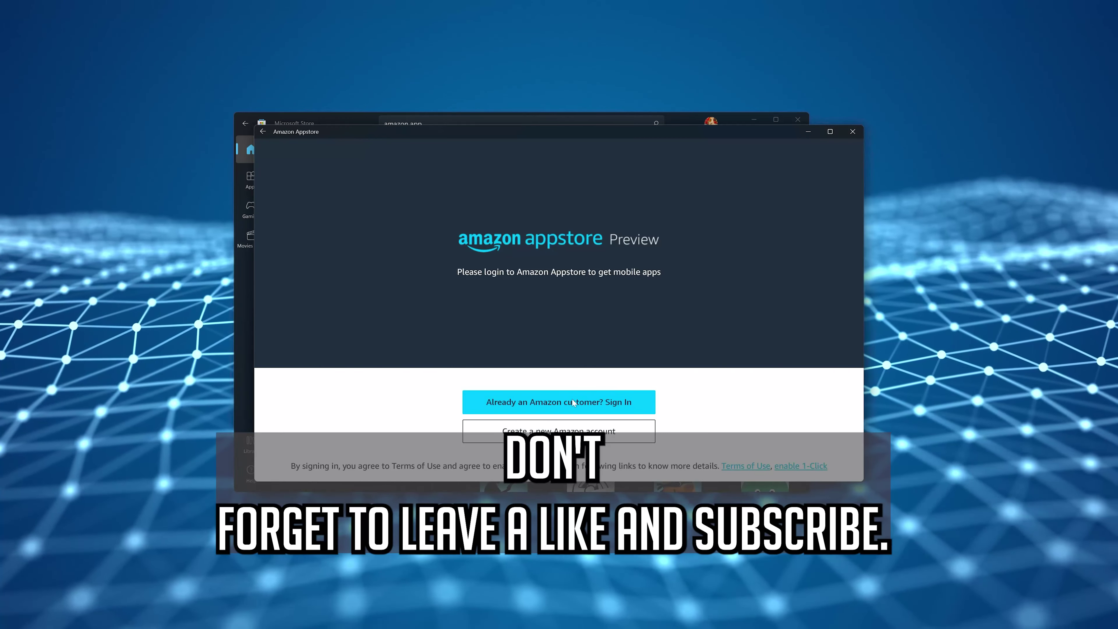
pyautogui.click(853, 131)
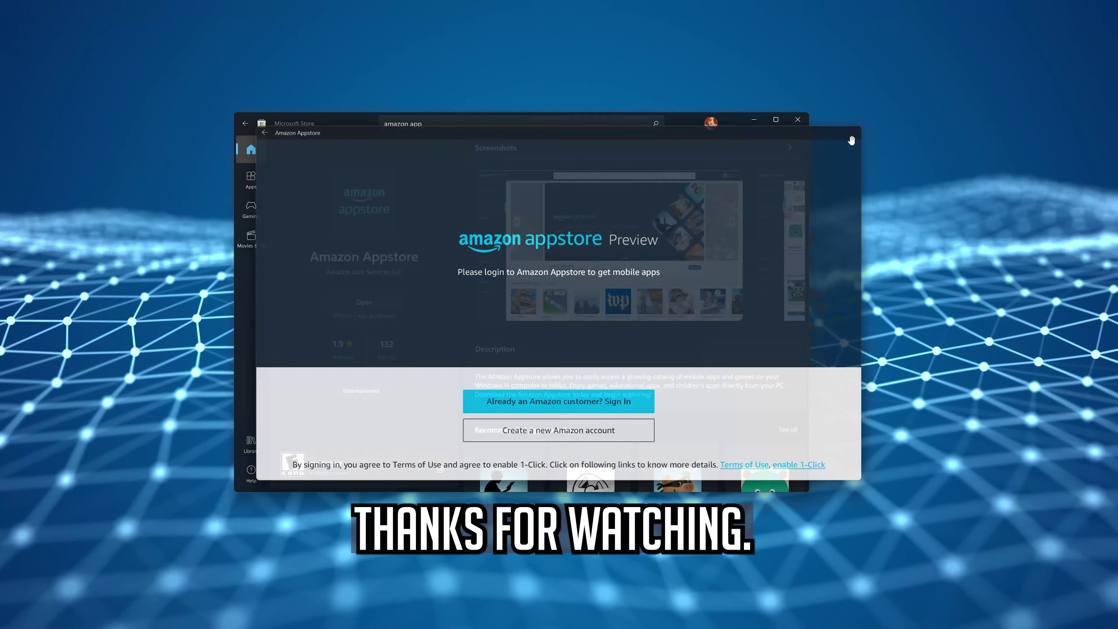